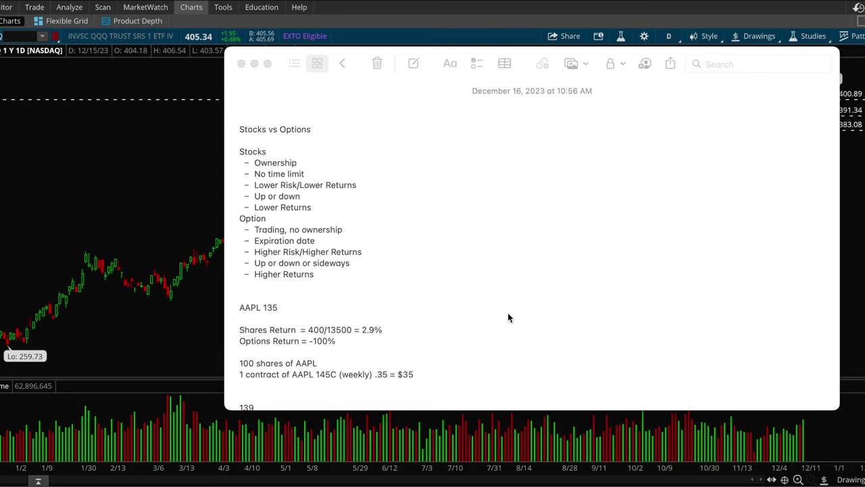
# Delete 'Lower Returns' under Stocks and 'Higher Returns' under Option, removing leftover empty lines
pyautogui.scroll(-2, 504, 312)
pyautogui.scroll(1, 473, 291)
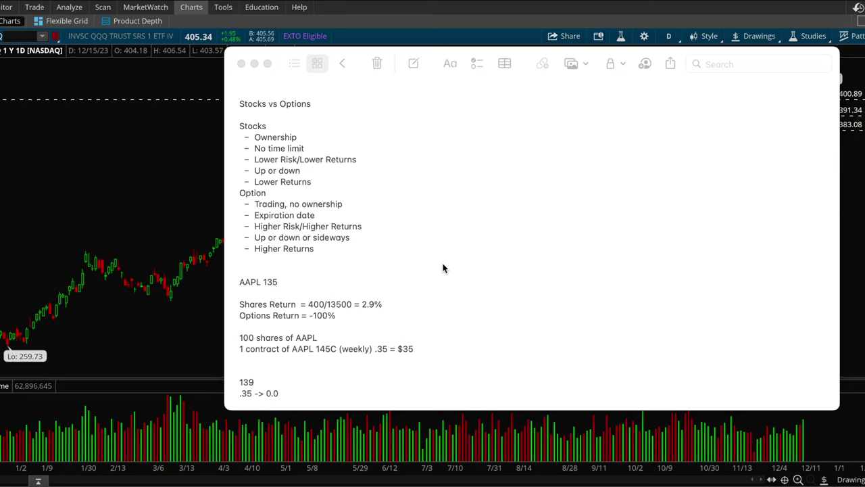
pyautogui.click(321, 175)
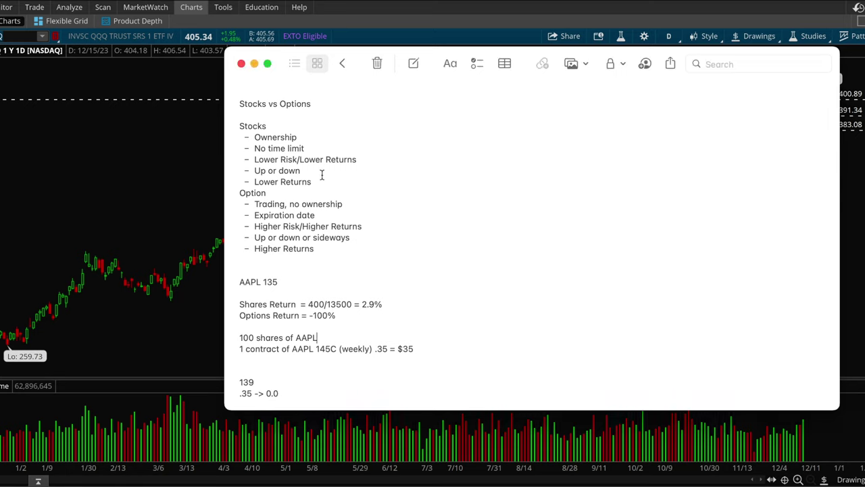
pyautogui.moveTo(320, 182); pyautogui.dragTo(209, 183)
pyautogui.press('BackSpace')
pyautogui.press('BackSpace')
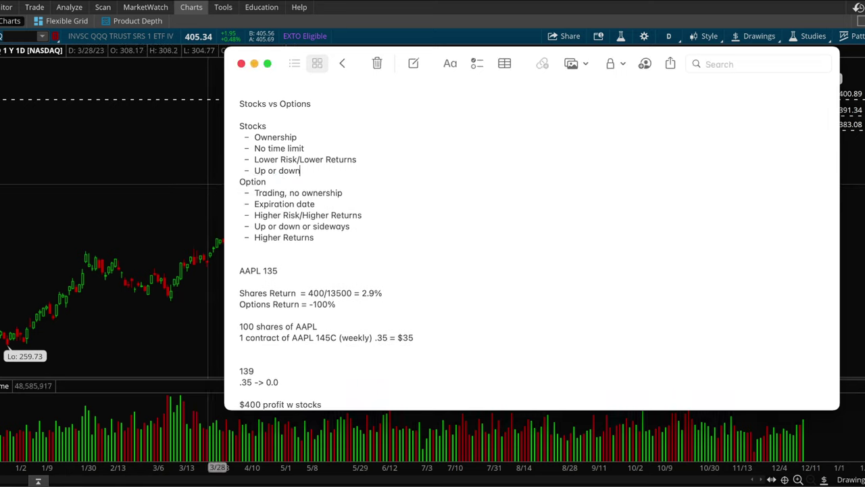
pyautogui.moveTo(347, 238); pyautogui.dragTo(244, 238)
pyautogui.press('BackSpace')
pyautogui.press('BackSpace')
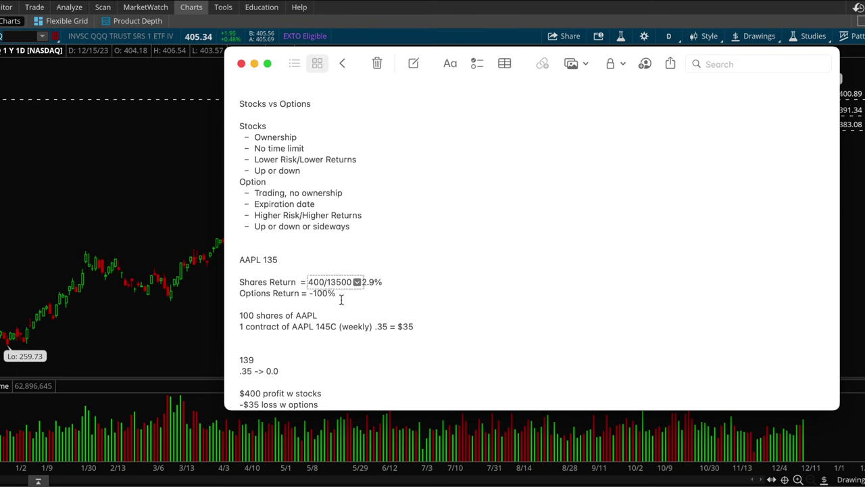
pyautogui.scroll(-2, 342, 299)
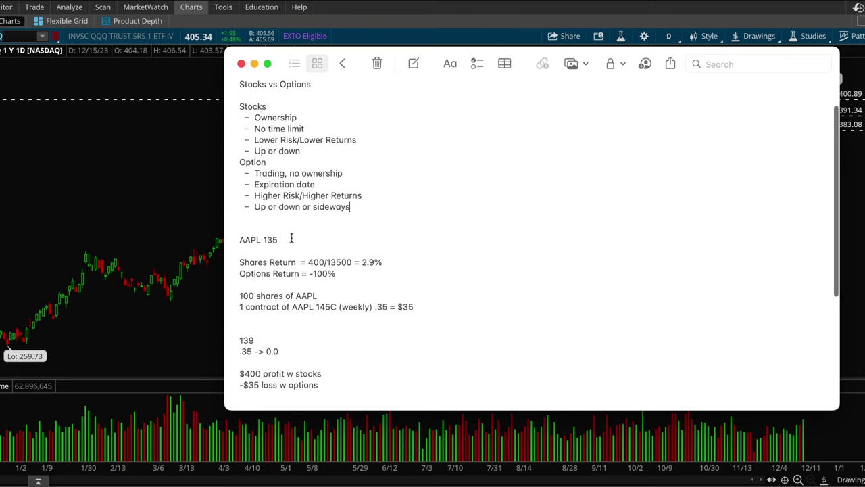
# Highlight the AAPL 135 line and its price, then clear the highlight
pyautogui.moveTo(285, 242); pyautogui.dragTo(239, 241)
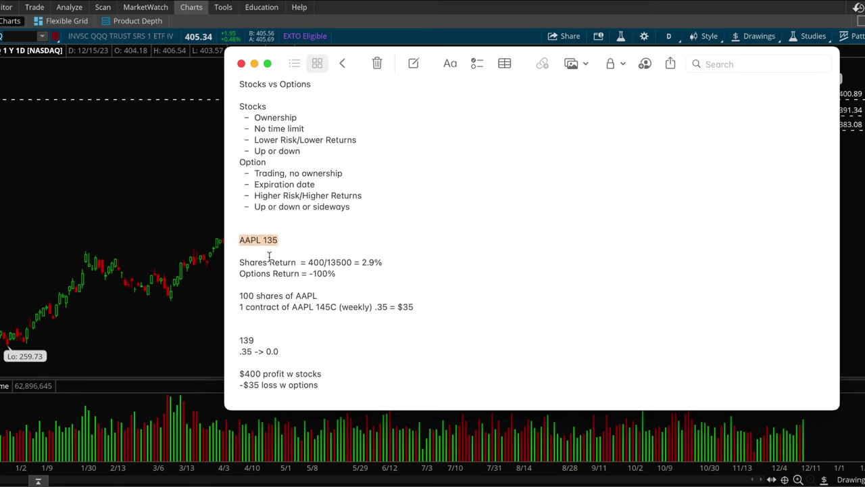
pyautogui.click(315, 295)
pyautogui.moveTo(294, 242); pyautogui.dragTo(239, 240)
pyautogui.click(307, 298)
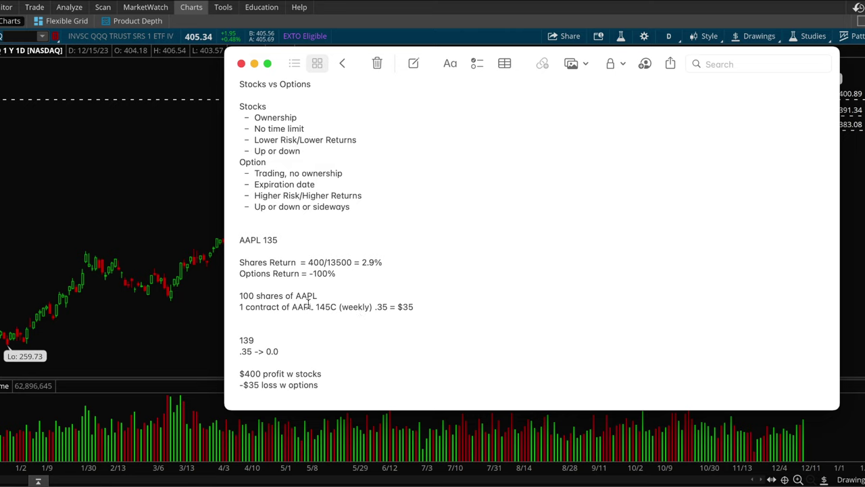
# Change the first example's call contract strike from 145C to 140C
pyautogui.click(326, 307)
pyautogui.press('Delete')
pyautogui.write('0')
pyautogui.click(382, 324)
# Highlight the 135, 139, 100 shares and $400 profit lines in turn to review the figures
pyautogui.moveTo(280, 239); pyautogui.dragTo(261, 239)
pyautogui.moveTo(256, 340); pyautogui.dragTo(238, 339)
pyautogui.click(292, 338)
pyautogui.moveTo(325, 373); pyautogui.dragTo(238, 373)
pyautogui.click(241, 362)
pyautogui.moveTo(240, 296); pyautogui.dragTo(315, 298)
pyautogui.click(313, 299)
pyautogui.moveTo(322, 374); pyautogui.dragTo(245, 373)
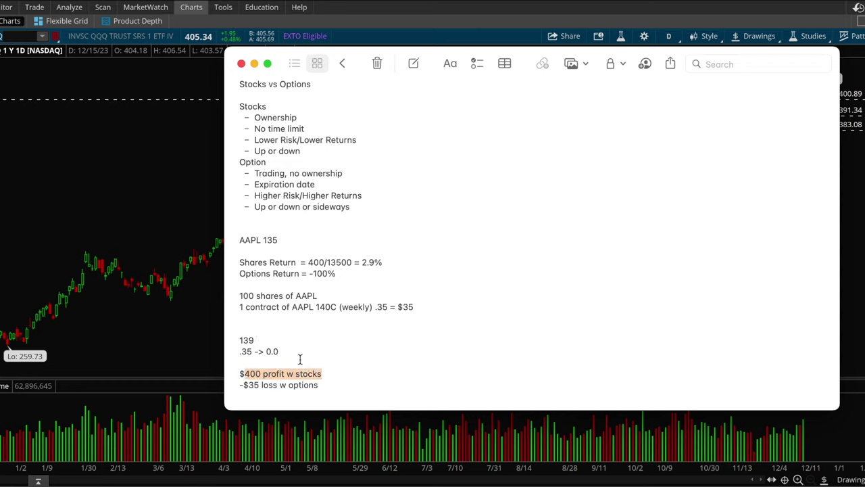
pyautogui.click(300, 359)
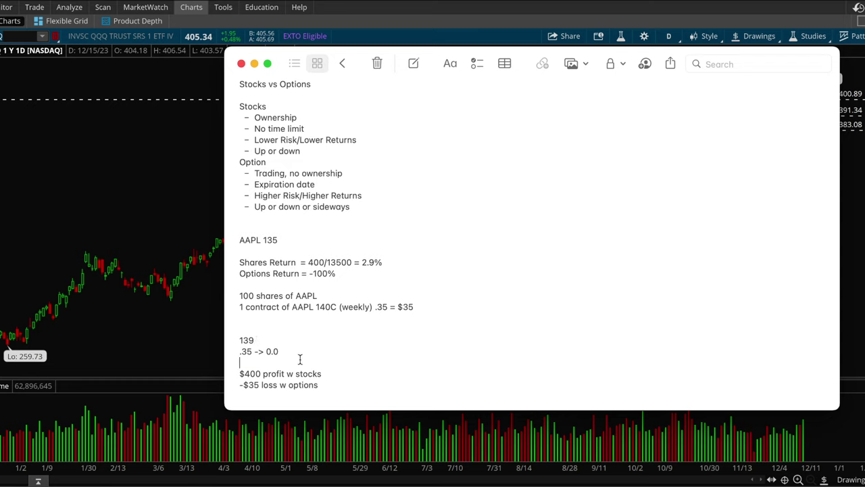
pyautogui.doubleClick(331, 306)
pyautogui.click(330, 315)
pyautogui.moveTo(376, 307); pyautogui.dragTo(335, 307)
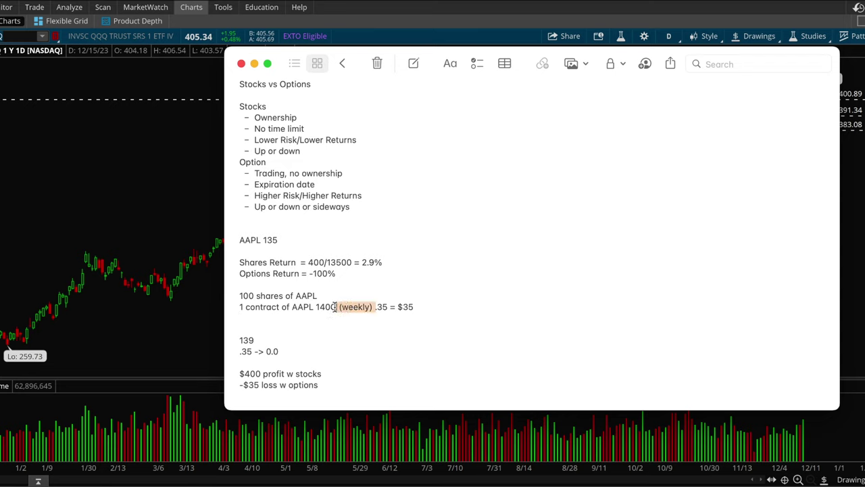
pyautogui.click(335, 307)
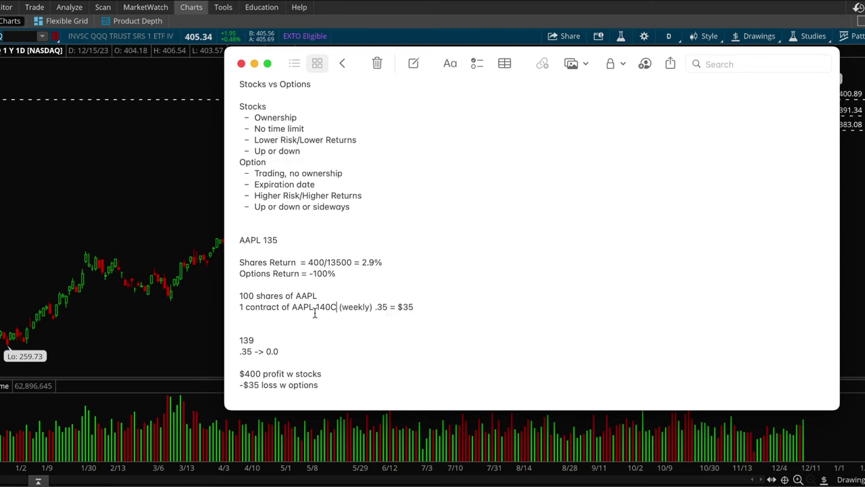
pyautogui.moveTo(332, 306); pyautogui.dragTo(315, 306)
pyautogui.moveTo(258, 342); pyautogui.dragTo(237, 340)
pyautogui.moveTo(389, 307); pyautogui.dragTo(374, 307)
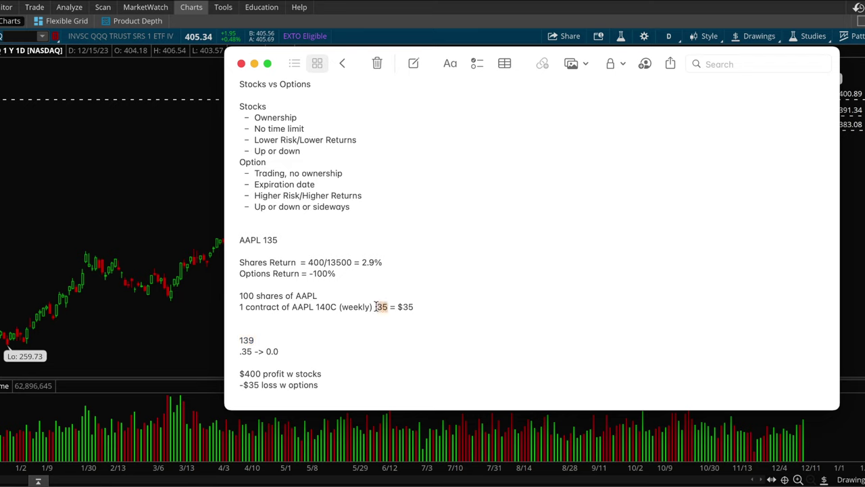
pyautogui.click(417, 306)
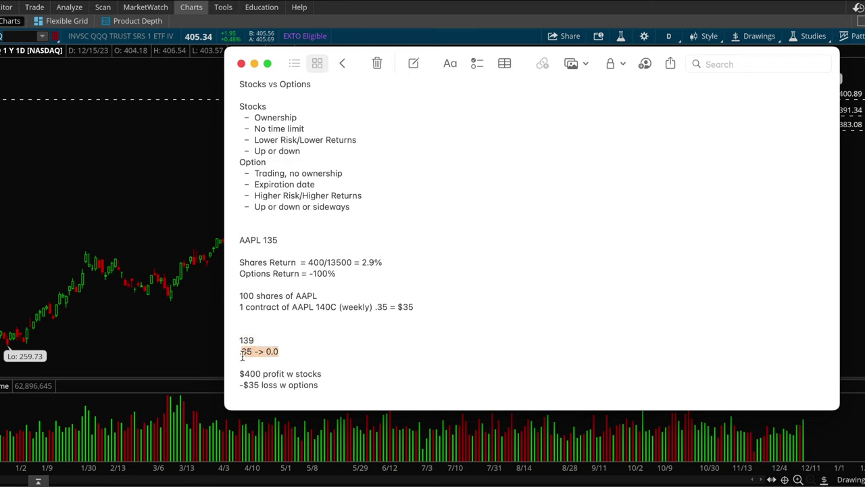
pyautogui.click(306, 354)
pyautogui.moveTo(323, 385); pyautogui.dragTo(239, 382)
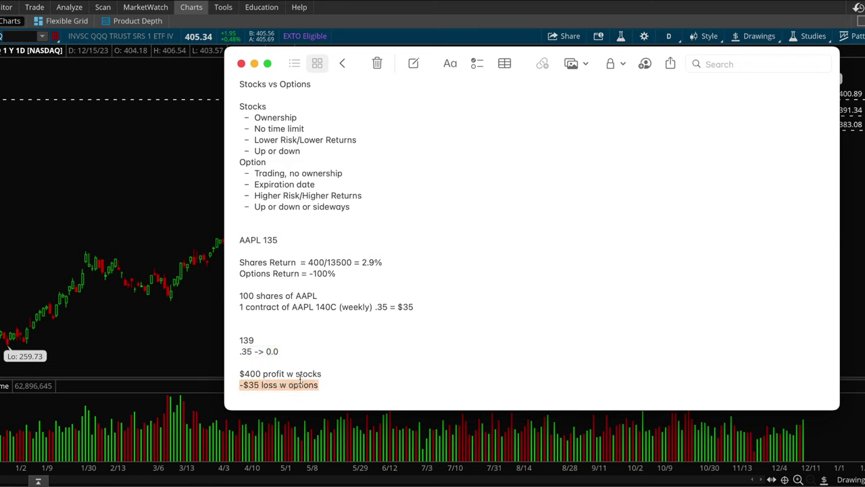
pyautogui.click(269, 384)
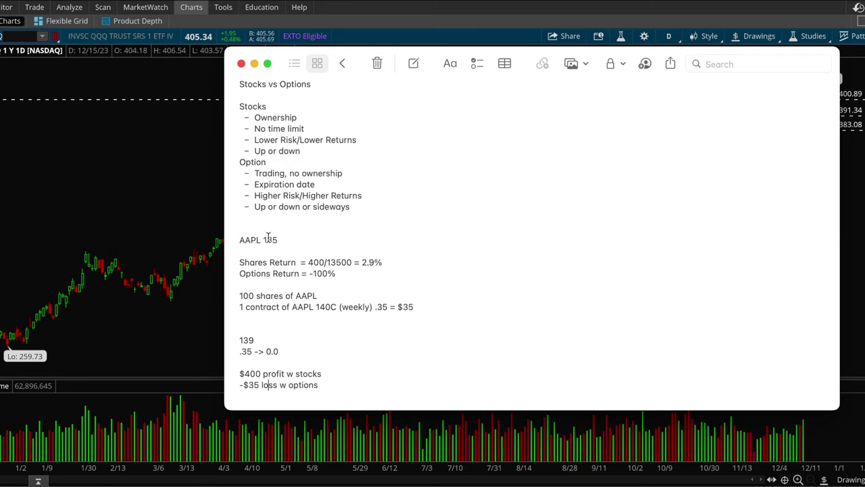
pyautogui.doubleClick(247, 340)
pyautogui.moveTo(336, 306); pyautogui.dragTo(315, 306)
pyautogui.click(334, 318)
pyautogui.moveTo(287, 353); pyautogui.dragTo(234, 351)
pyautogui.moveTo(331, 385); pyautogui.dragTo(237, 385)
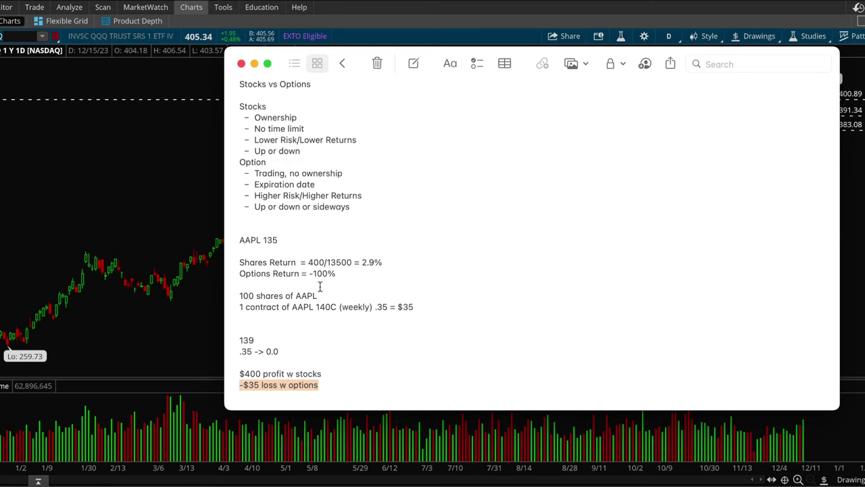
pyautogui.moveTo(384, 263); pyautogui.dragTo(363, 262)
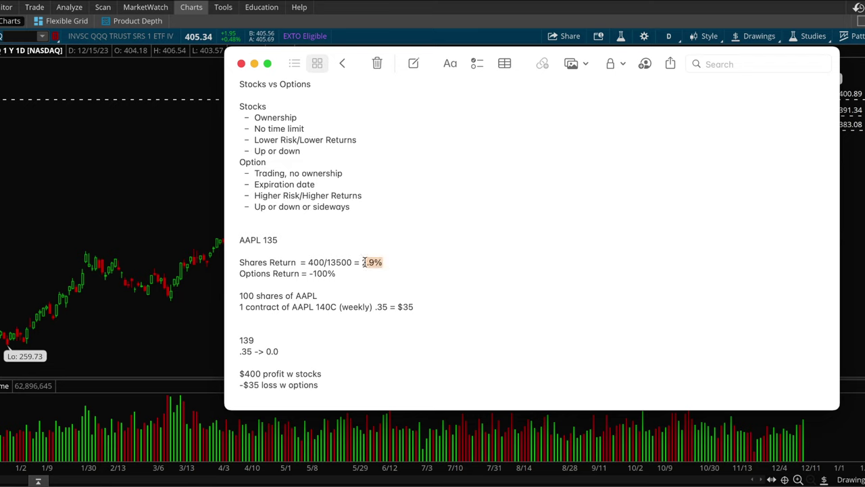
pyautogui.click(357, 306)
pyautogui.moveTo(323, 373); pyautogui.dragTo(241, 364)
pyautogui.click(270, 349)
pyautogui.scroll(-1, 313, 320)
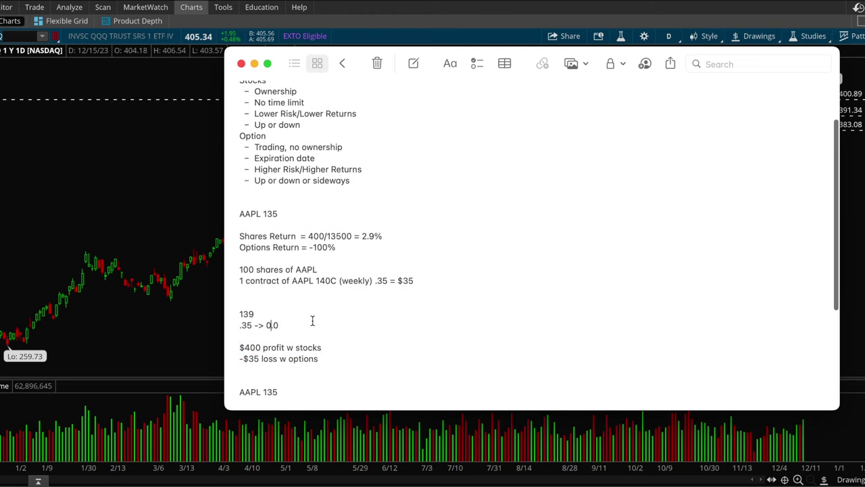
pyautogui.scroll(1, 286, 250)
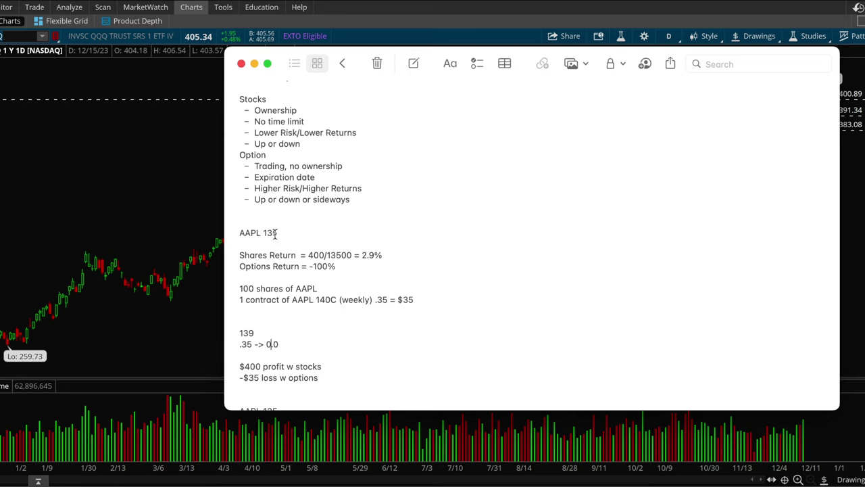
pyautogui.moveTo(329, 366); pyautogui.dragTo(236, 366)
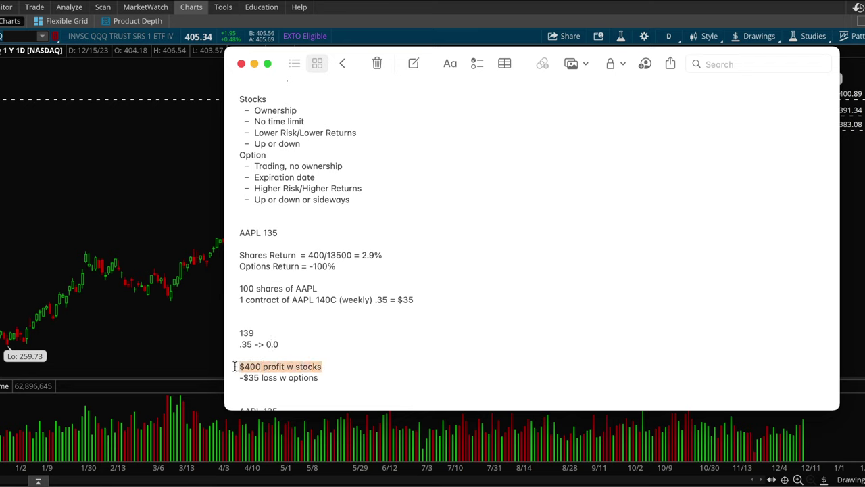
pyautogui.click(368, 355)
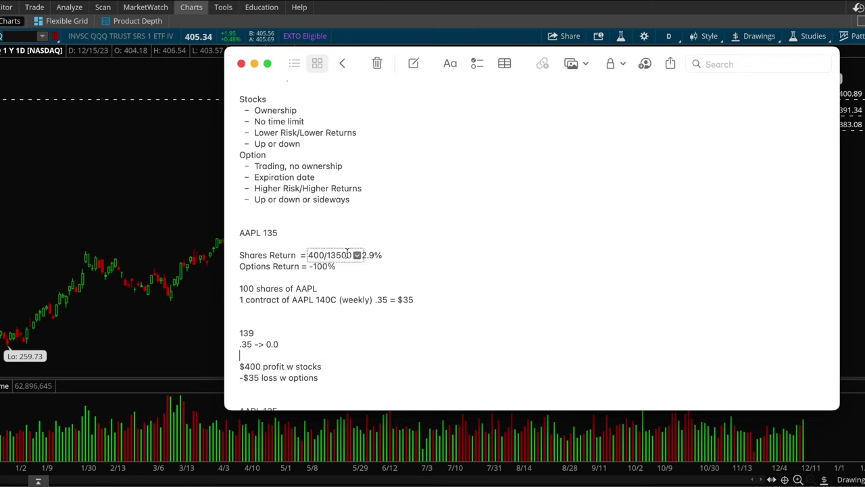
pyautogui.moveTo(352, 256); pyautogui.dragTo(329, 255)
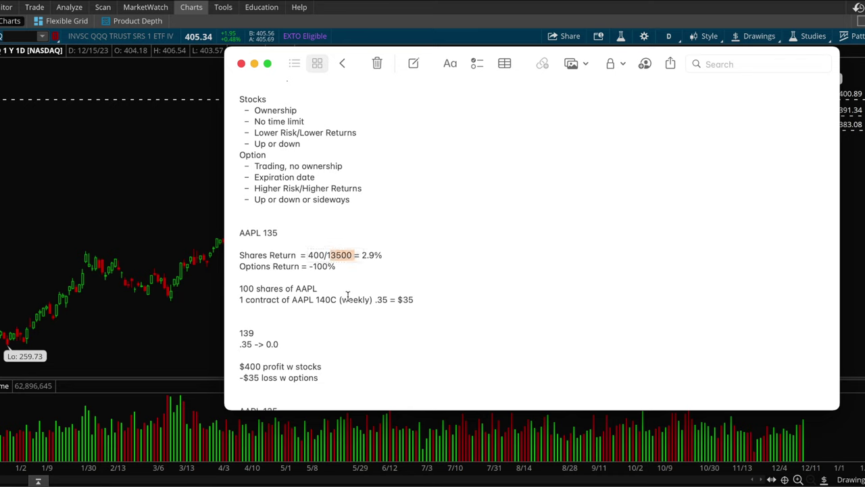
pyautogui.click(346, 269)
pyautogui.moveTo(353, 256); pyautogui.dragTo(327, 257)
pyautogui.moveTo(327, 288); pyautogui.dragTo(239, 288)
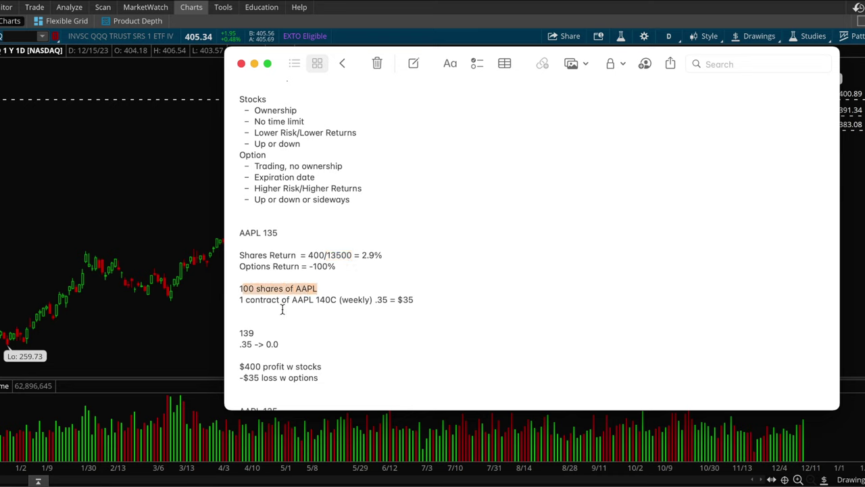
pyautogui.click(279, 285)
pyautogui.moveTo(276, 233); pyautogui.dragTo(247, 233)
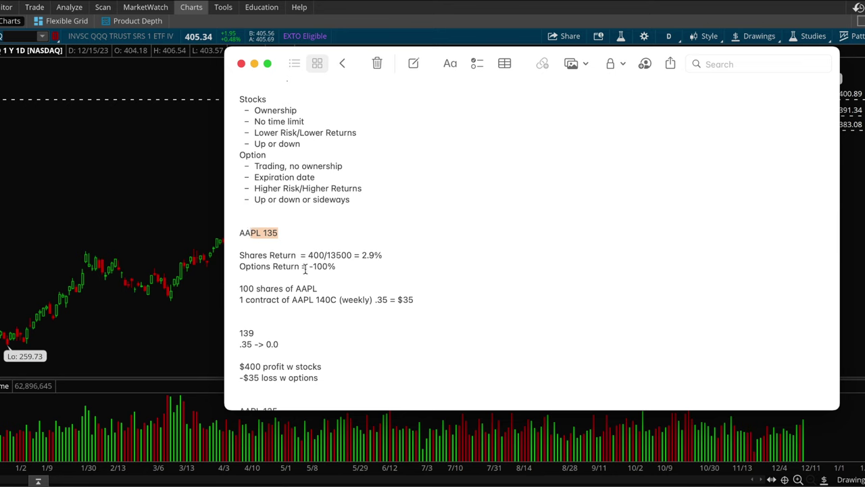
pyautogui.scroll(-5, 305, 269)
pyautogui.scroll(-2, 305, 269)
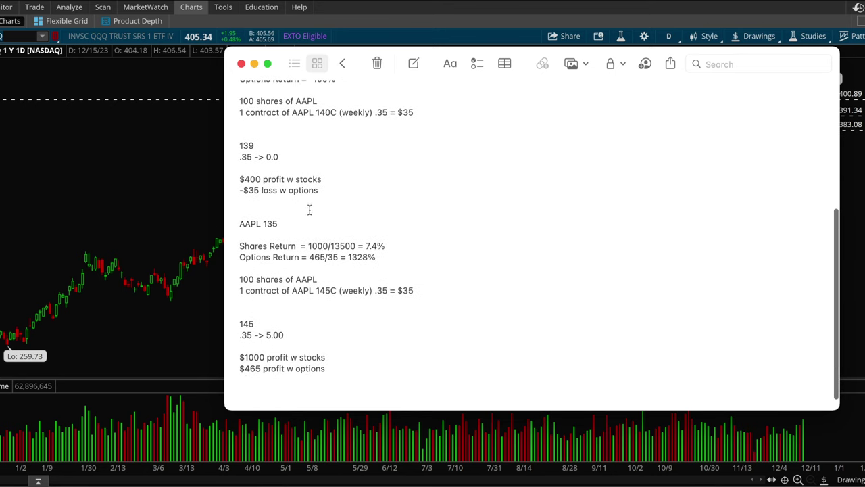
# Edit the second AAPL 135 example's weekly call contract from 145C to 140C
pyautogui.scroll(-1, 300, 232)
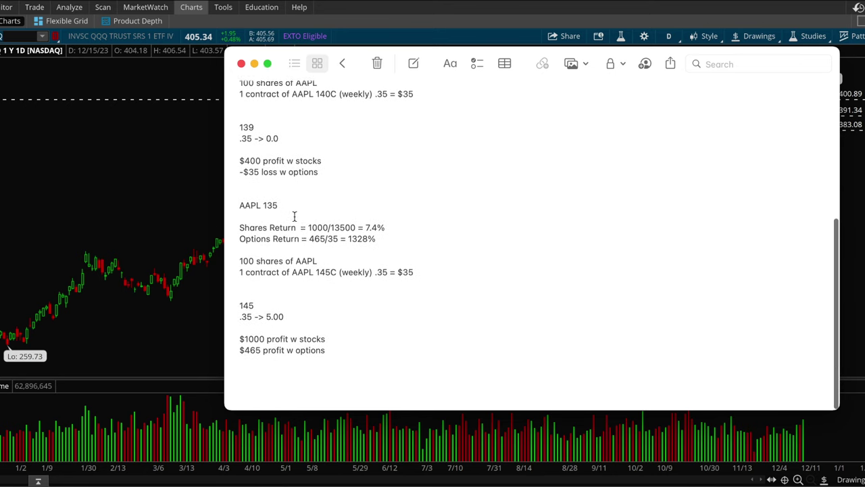
pyautogui.moveTo(281, 206); pyautogui.dragTo(235, 205)
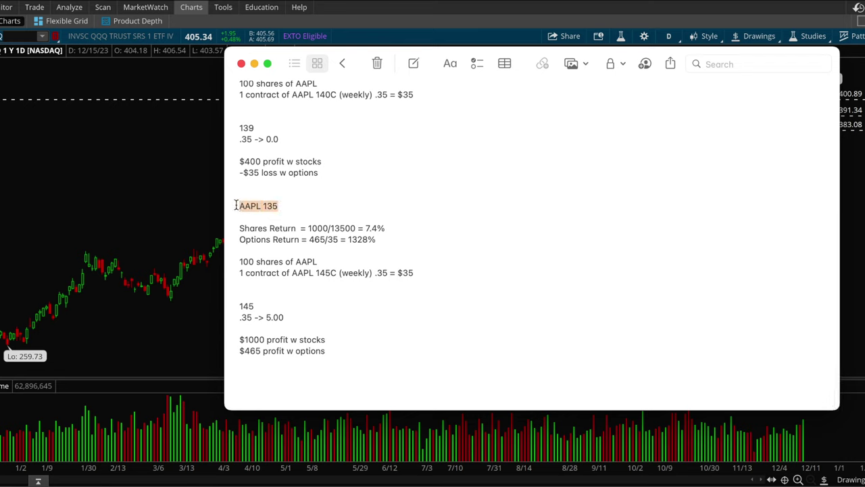
pyautogui.click(316, 273)
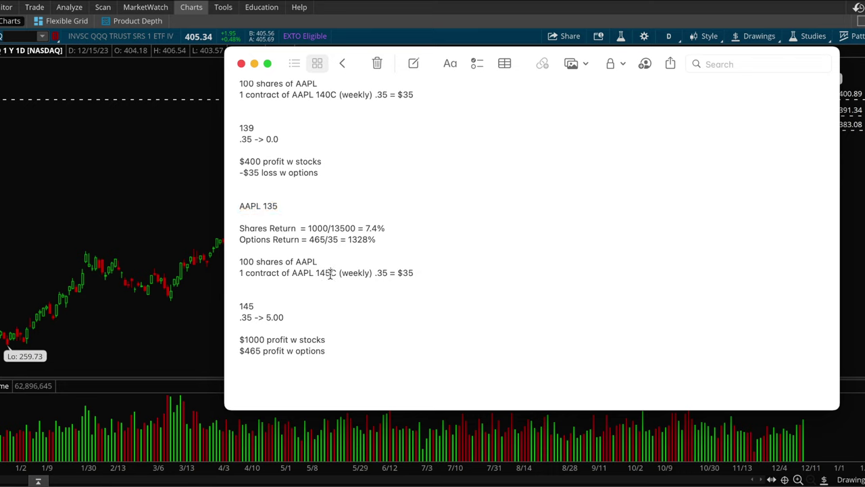
pyautogui.click(330, 273)
pyautogui.press('BackSpace')
pyautogui.write('0')
pyautogui.moveTo(439, 272); pyautogui.dragTo(314, 264)
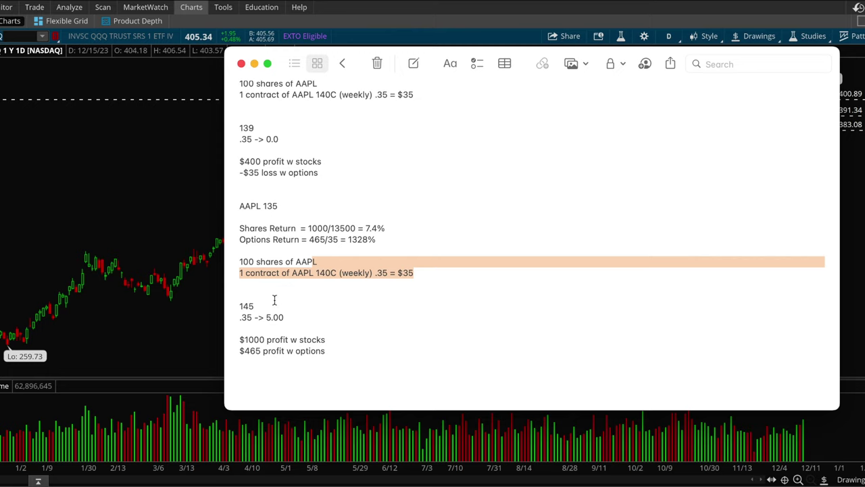
pyautogui.moveTo(257, 305); pyautogui.dragTo(238, 304)
pyautogui.click(359, 305)
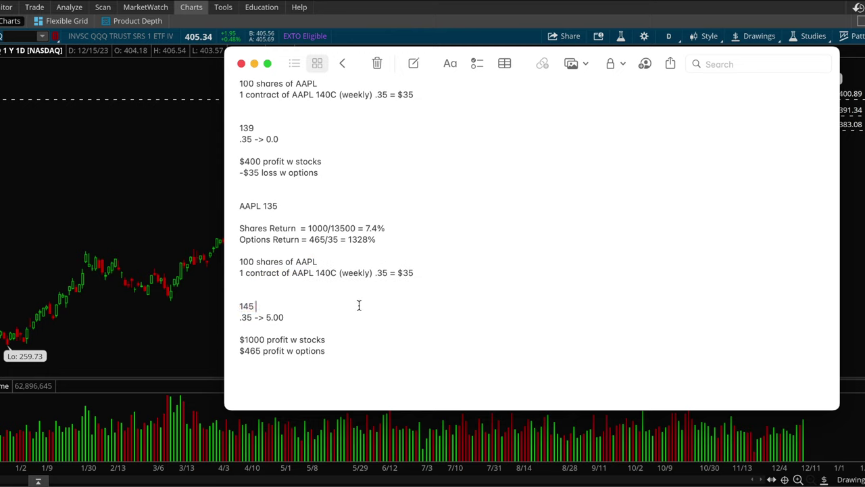
pyautogui.moveTo(336, 263); pyautogui.dragTo(228, 262)
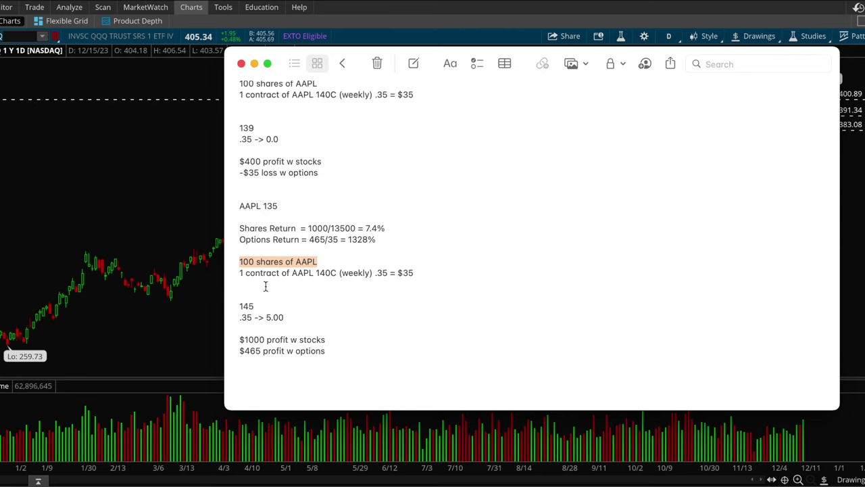
pyautogui.click(270, 266)
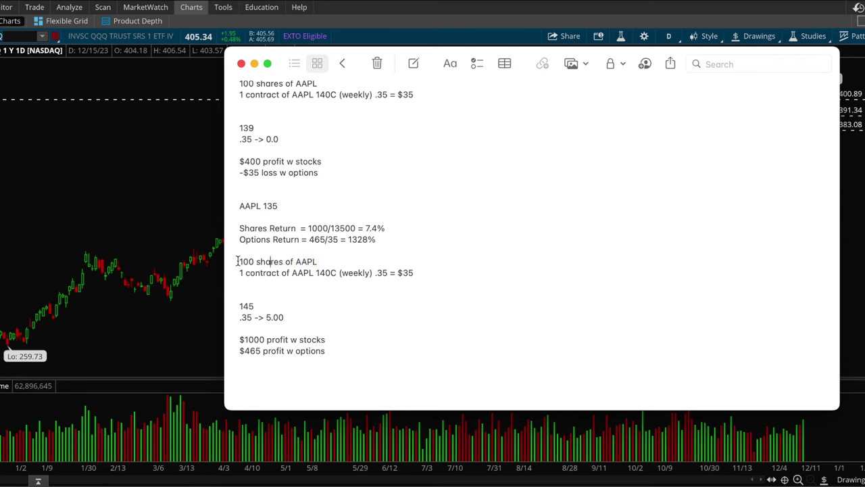
pyautogui.moveTo(326, 340); pyautogui.dragTo(239, 341)
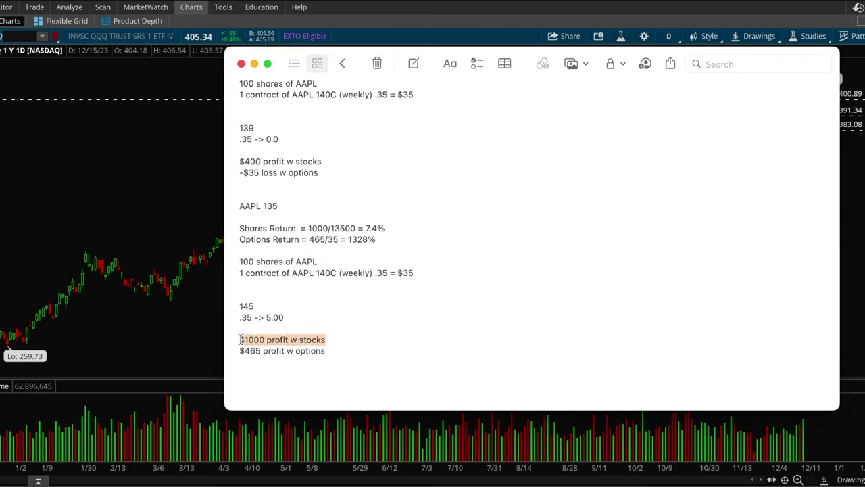
pyautogui.click(352, 301)
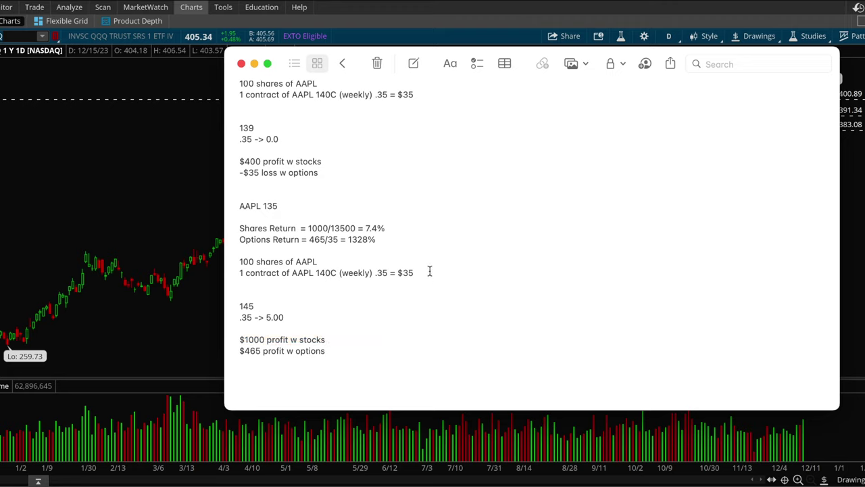
pyautogui.moveTo(430, 270); pyautogui.dragTo(248, 273)
pyautogui.click(373, 309)
pyautogui.click(291, 313)
pyautogui.moveTo(291, 313); pyautogui.dragTo(236, 314)
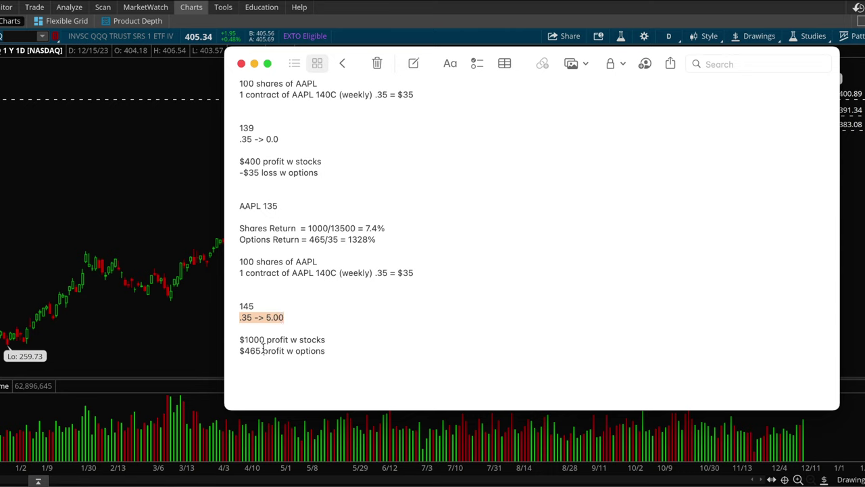
pyautogui.moveTo(331, 351); pyautogui.dragTo(250, 351)
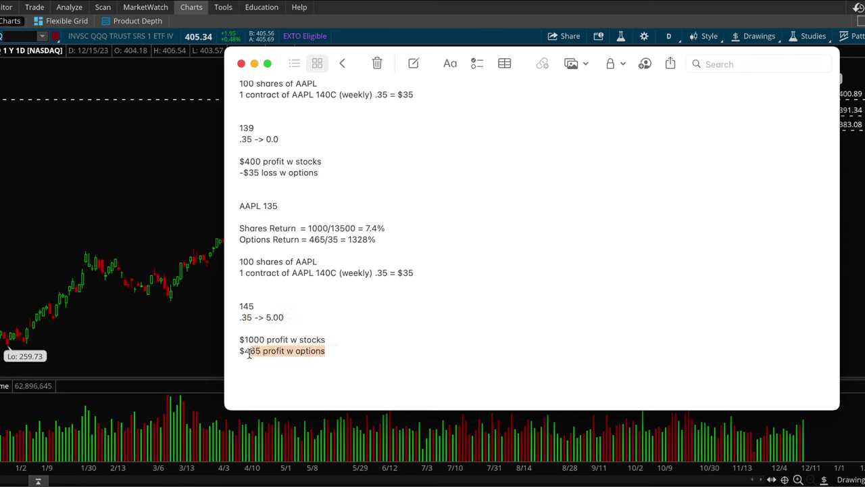
pyautogui.click(344, 326)
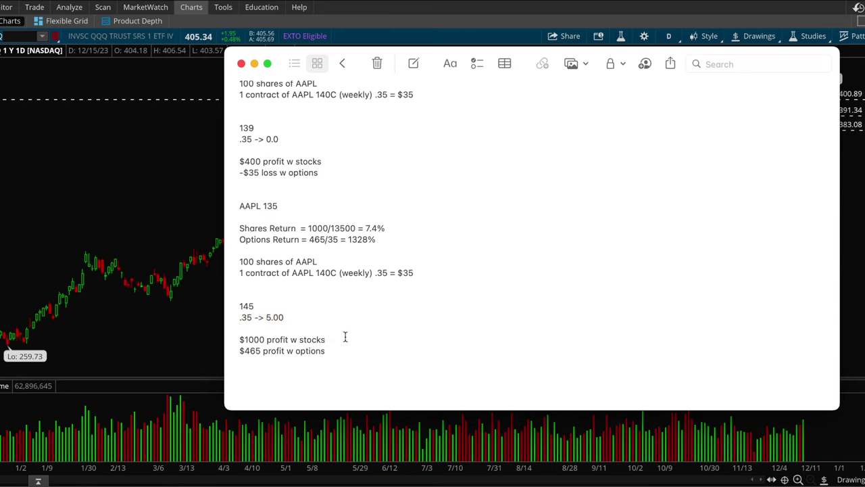
pyautogui.moveTo(326, 339); pyautogui.dragTo(247, 339)
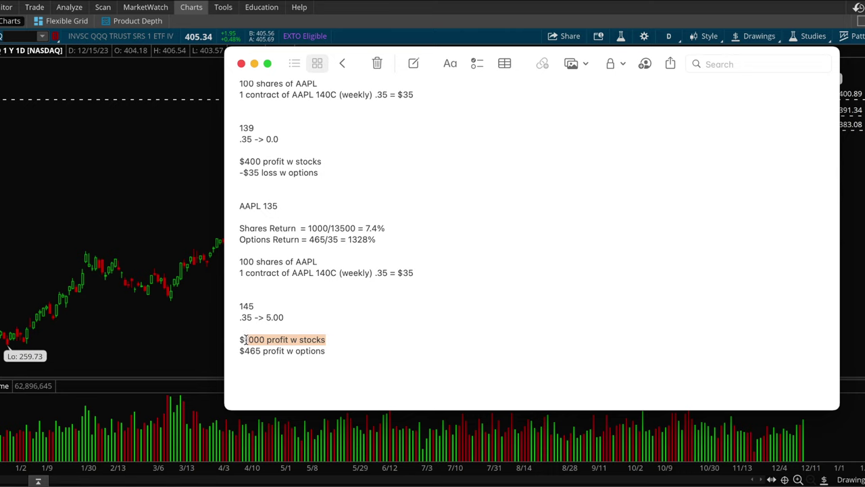
pyautogui.click(332, 325)
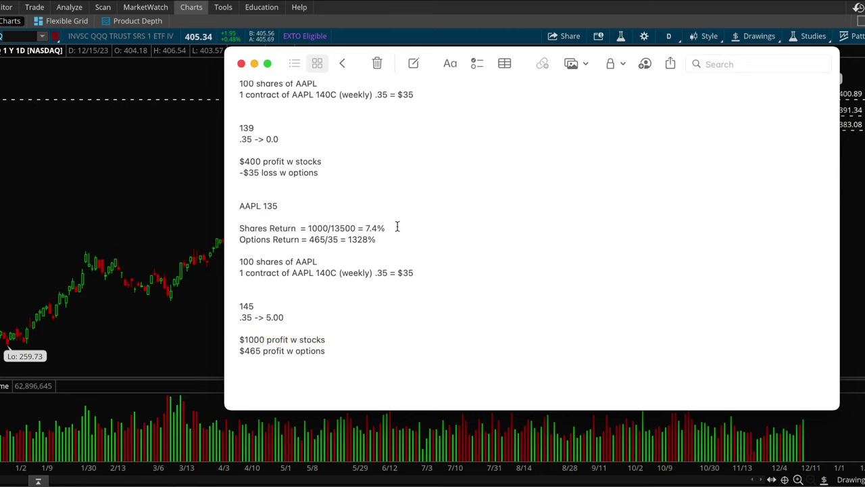
pyautogui.moveTo(393, 235); pyautogui.dragTo(240, 227)
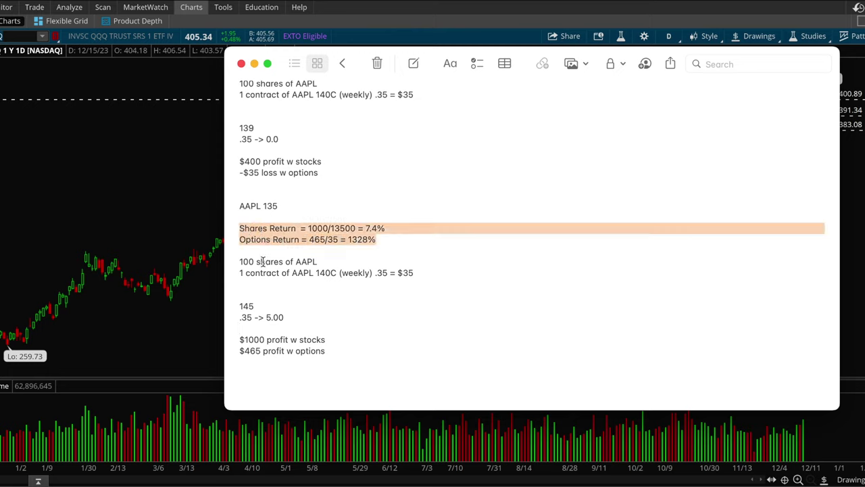
pyautogui.click(386, 261)
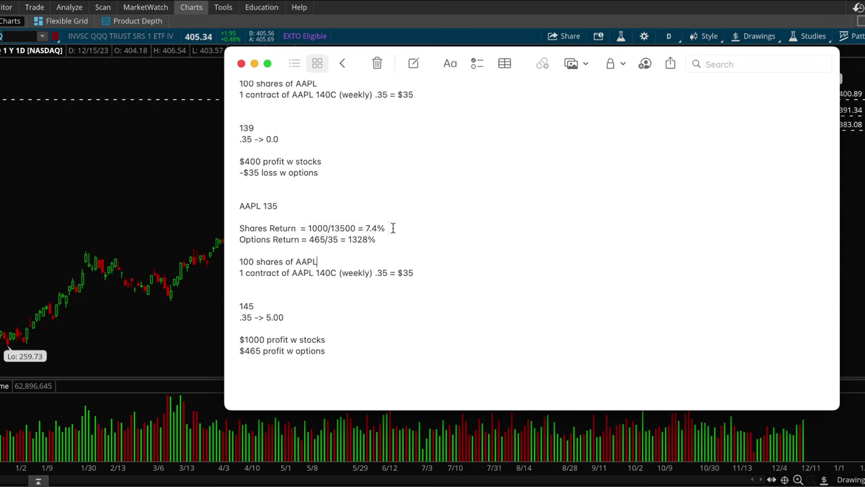
pyautogui.moveTo(392, 228); pyautogui.dragTo(366, 228)
pyautogui.click(357, 299)
pyautogui.moveTo(339, 240)
pyautogui.mouseDown()
pyautogui.moveTo(310, 240)
pyautogui.moveTo(327, 240)
pyautogui.mouseUp()
pyautogui.moveTo(391, 238); pyautogui.dragTo(344, 234)
pyautogui.click(386, 264)
pyautogui.moveTo(339, 241); pyautogui.dragTo(308, 240)
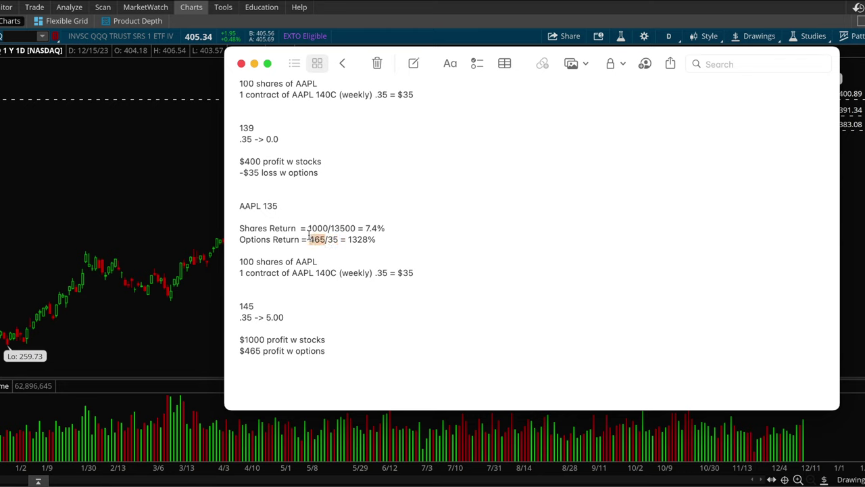
pyautogui.click(364, 254)
# Scroll up to the 'Stocks vs Options' heading and the paired Stocks and Options trait lists
pyautogui.scroll(3, 388, 210)
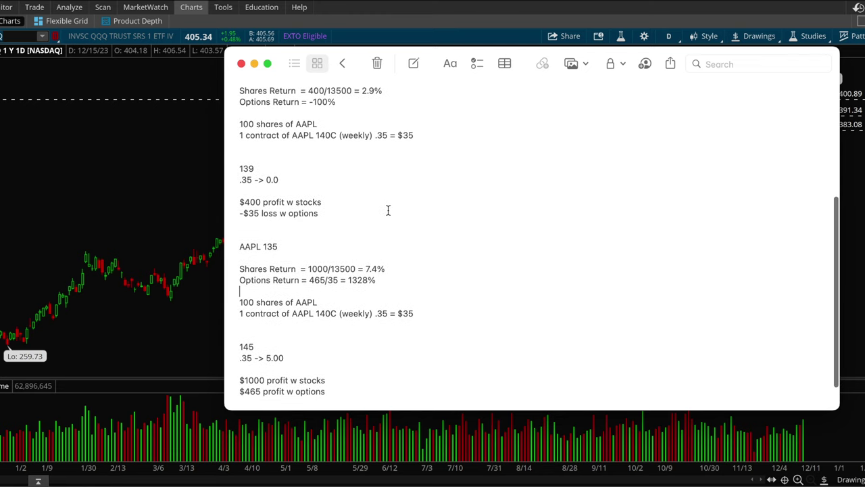
pyautogui.scroll(4, 388, 210)
pyautogui.scroll(6, 388, 211)
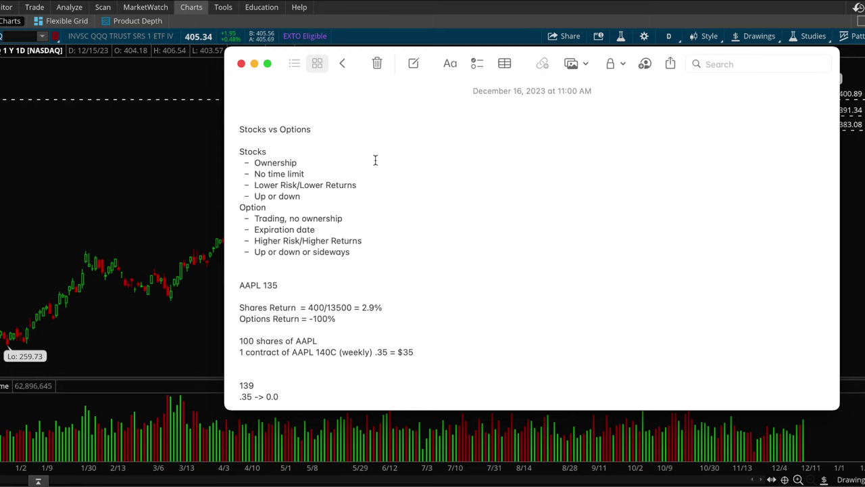
pyautogui.moveTo(316, 195); pyautogui.dragTo(257, 195)
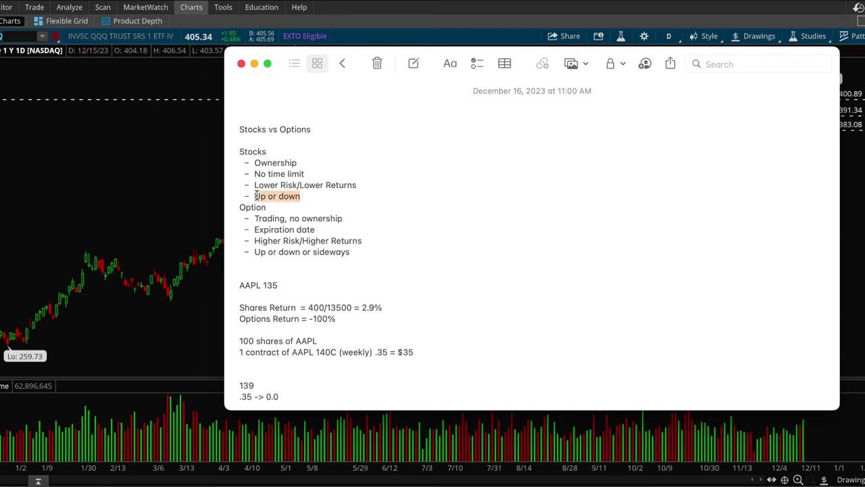
pyautogui.click(349, 252)
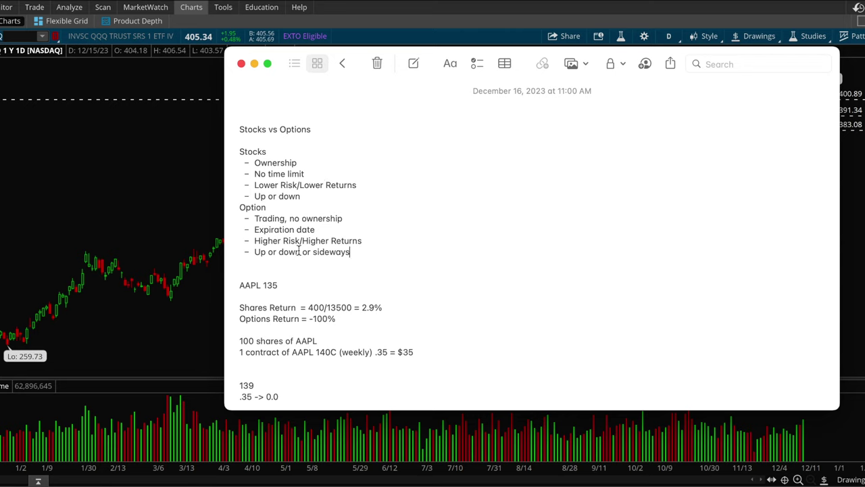
pyautogui.moveTo(300, 251); pyautogui.dragTo(254, 254)
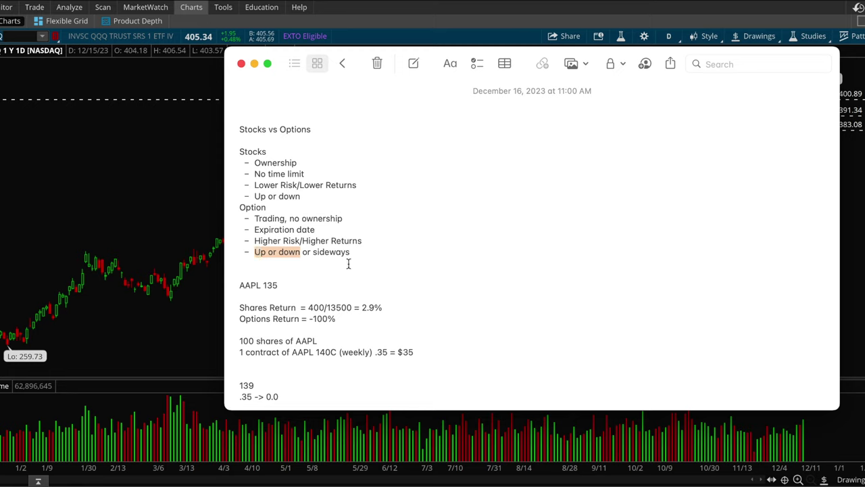
pyautogui.click(348, 261)
pyautogui.moveTo(360, 253); pyautogui.dragTo(310, 252)
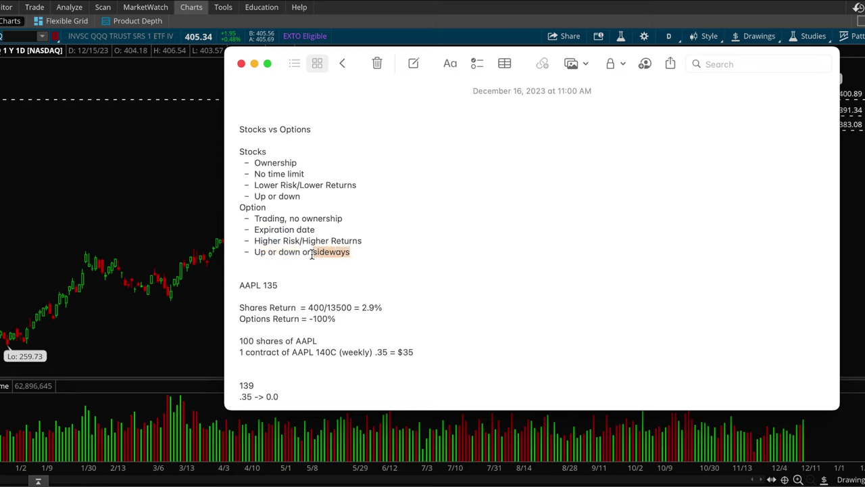
pyautogui.click(320, 263)
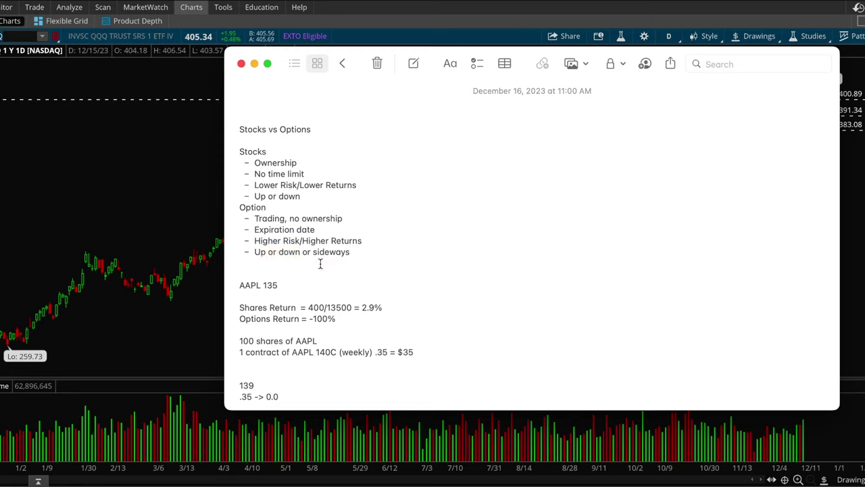